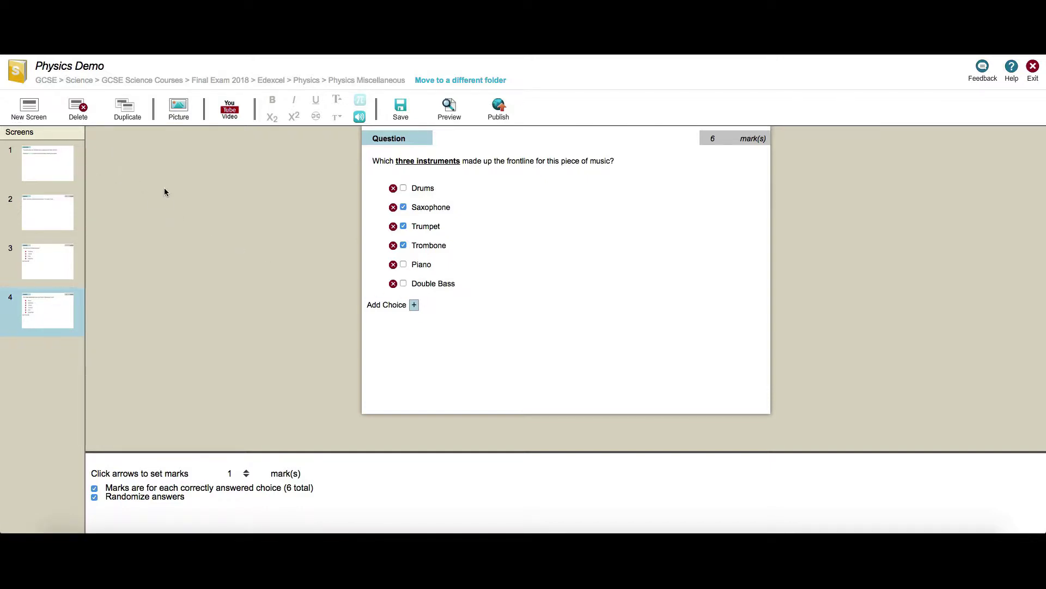
Step: Open the screen-type choices to add a new screen to the activity
click(30, 111)
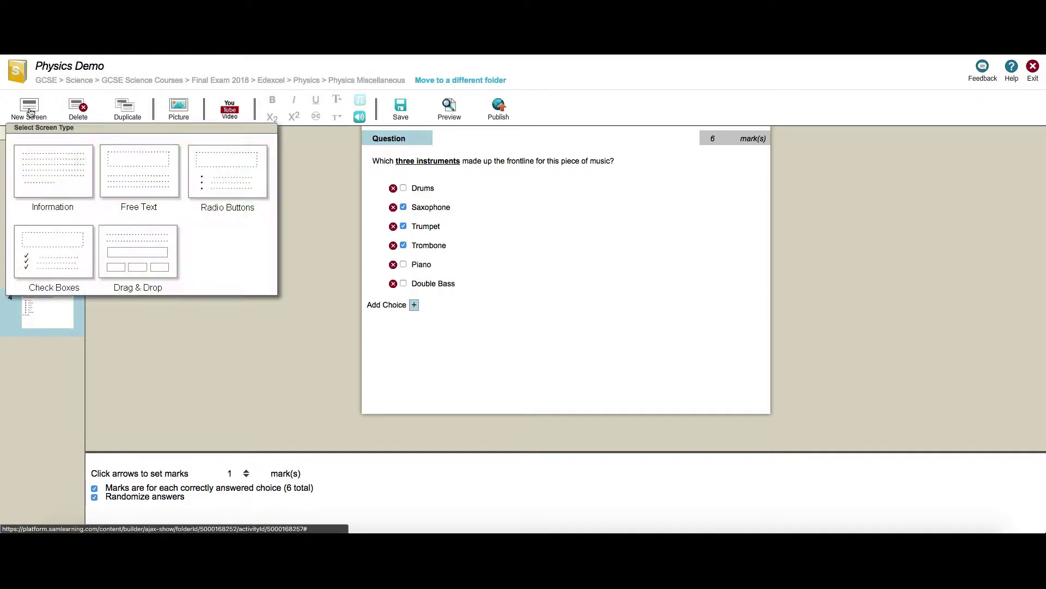
Step: Create drag-and-drop screen 5 reading 'Miles Davis used to play the . He was very good at playing music.'
click(146, 264)
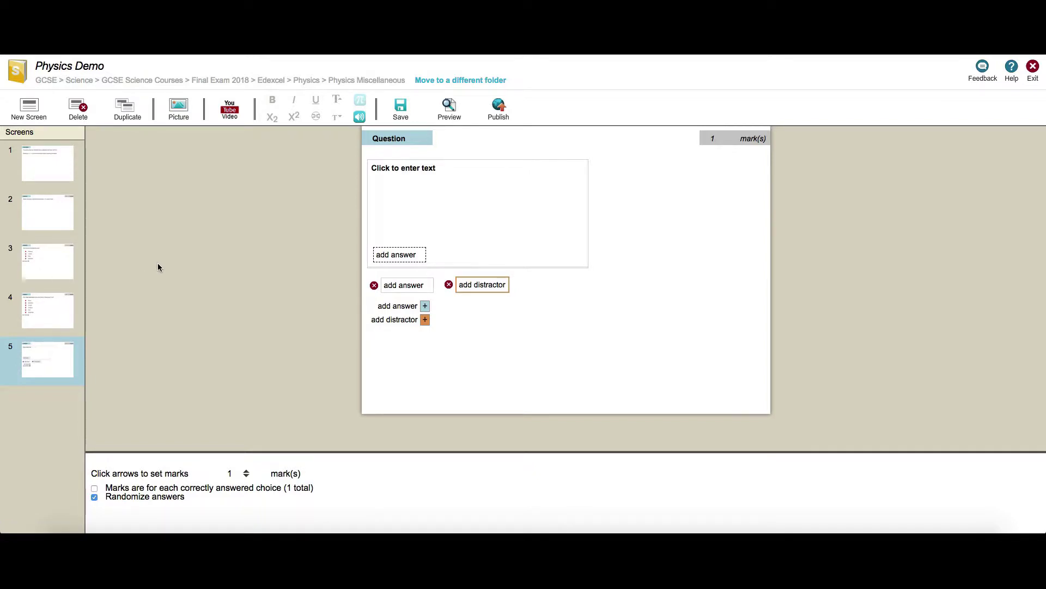
click(399, 169)
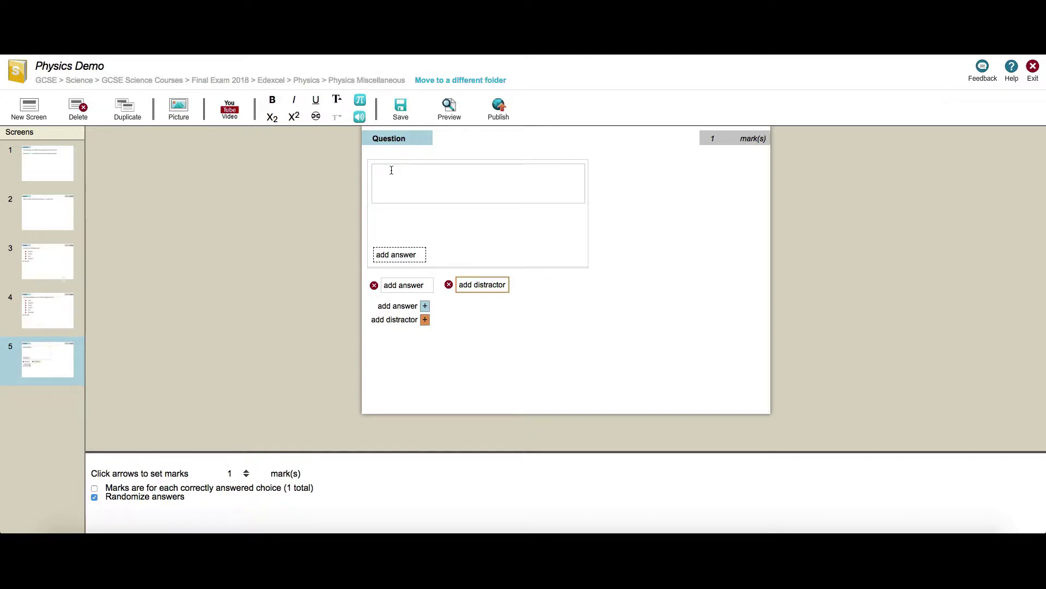
text(Miles Davis used to play the)
text(. He was very good)
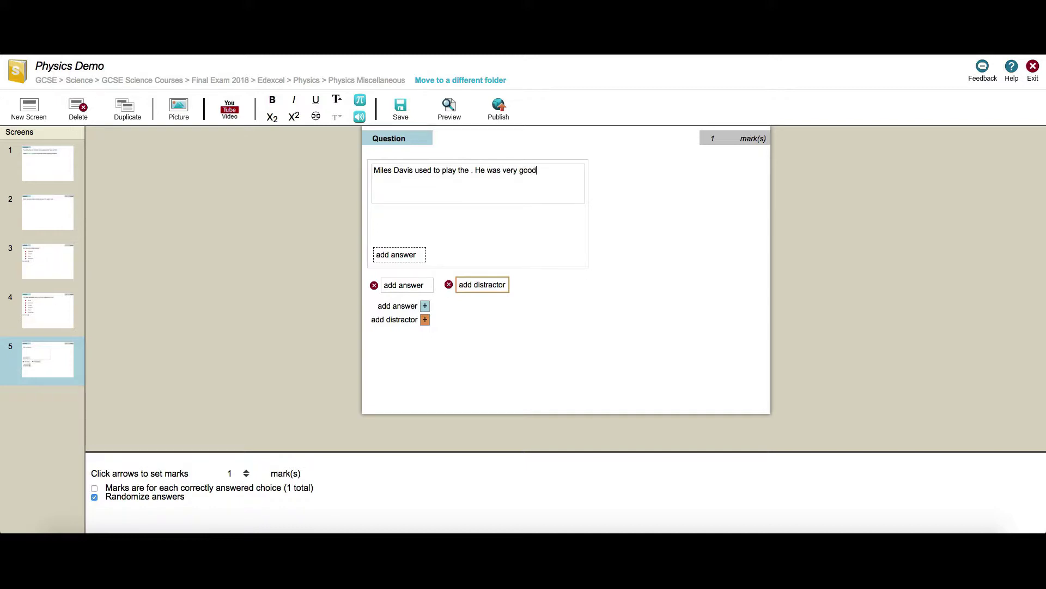
text( at playing mu)
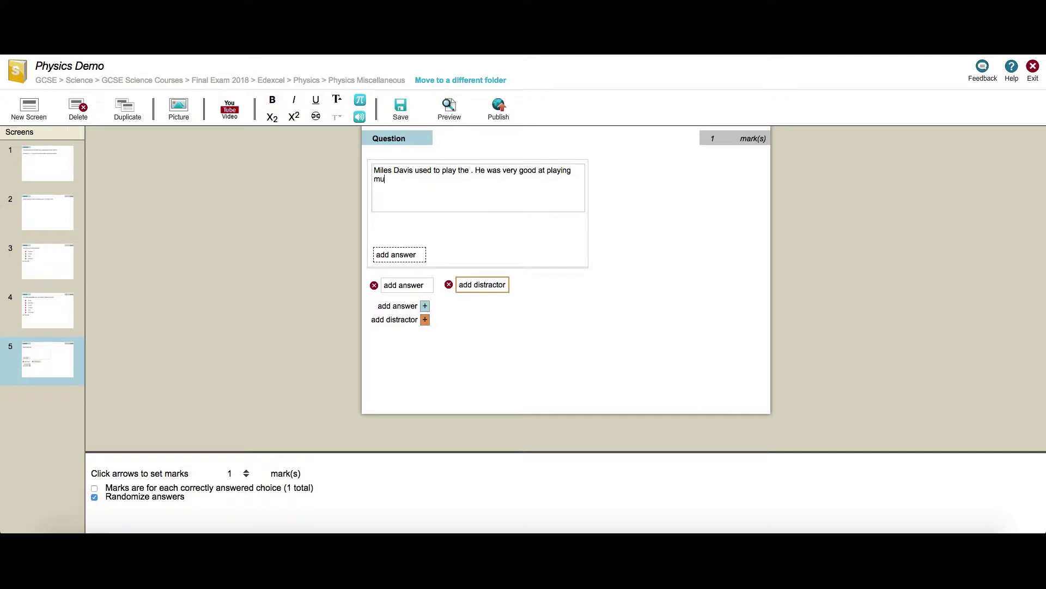
text(sic.)
click(397, 285)
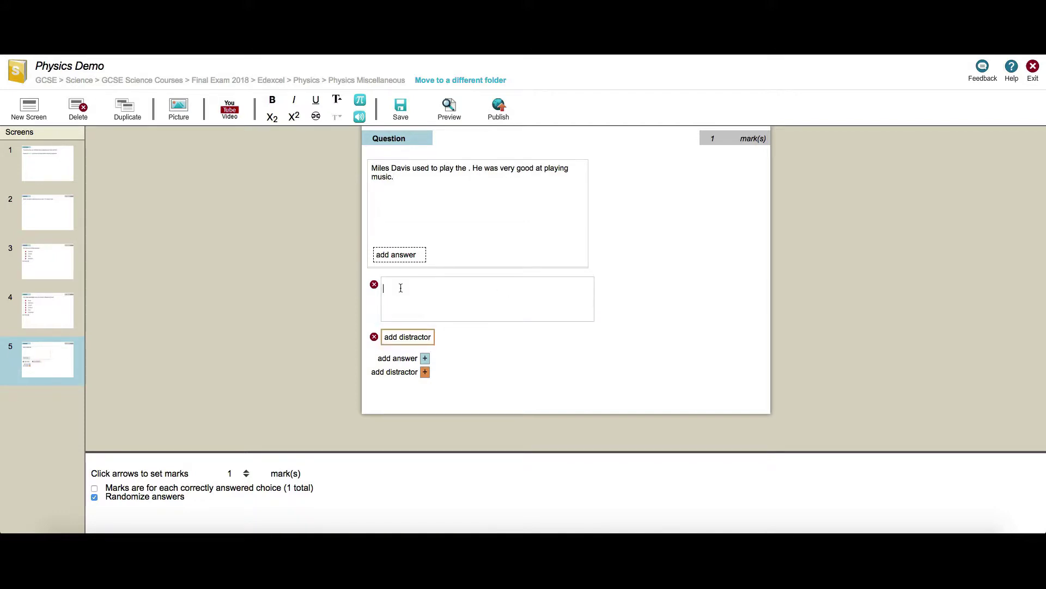
Step: Add Trumpet and Jazz as the question's correct answers
text(Trumpet)
click(425, 358)
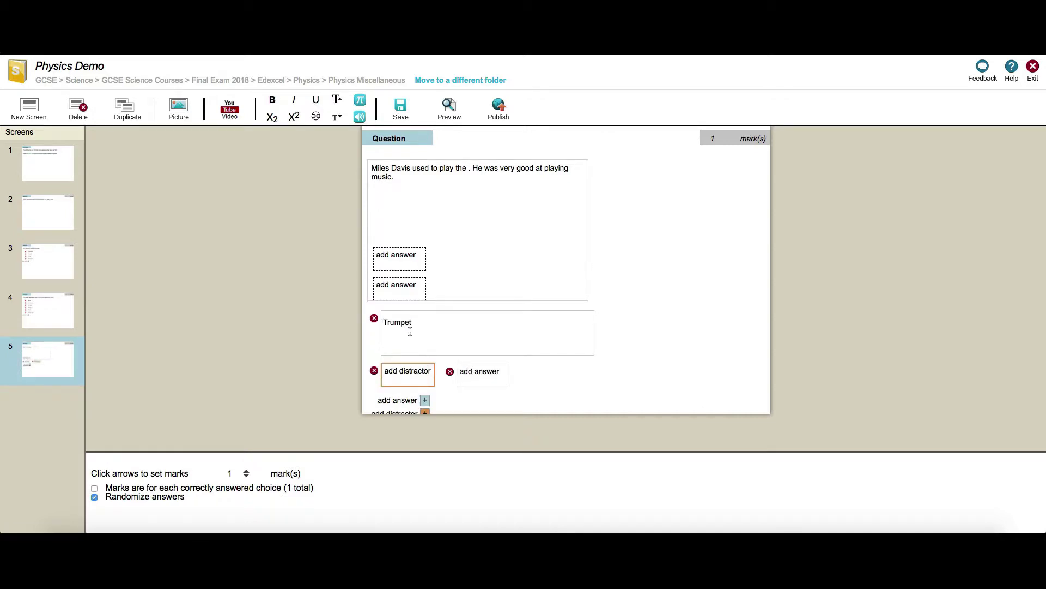
click(479, 373)
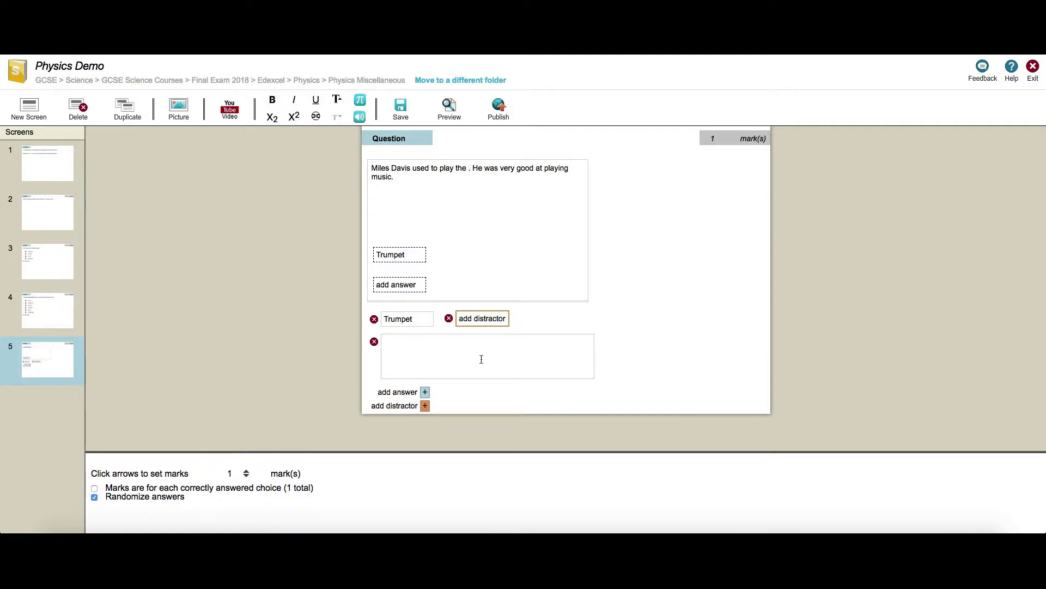
text(Jazz)
click(639, 357)
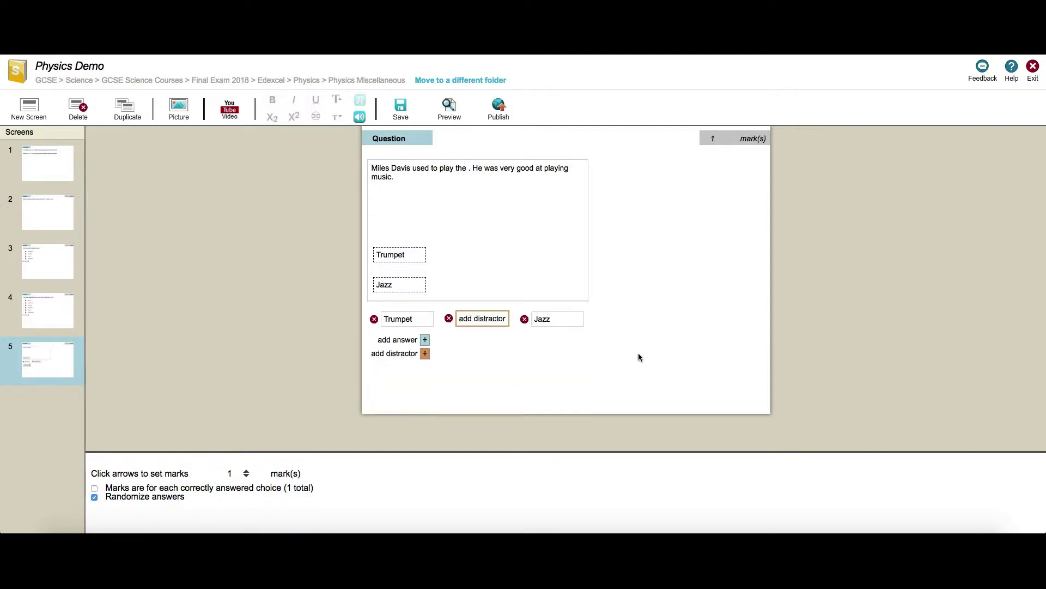
Step: Add Piano and Orchestral as distractors
click(481, 318)
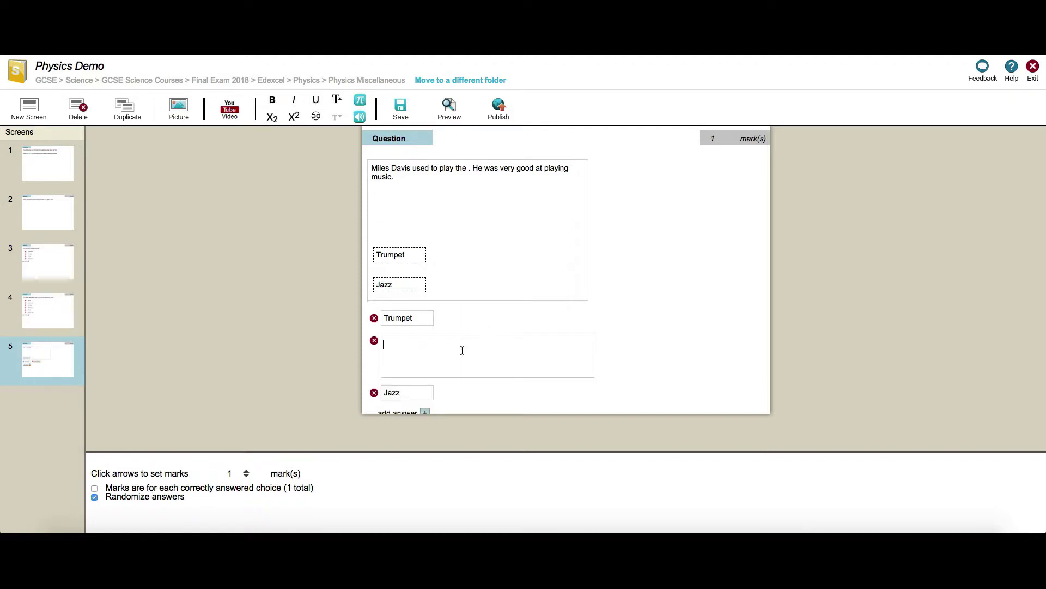
text(Piano)
click(628, 342)
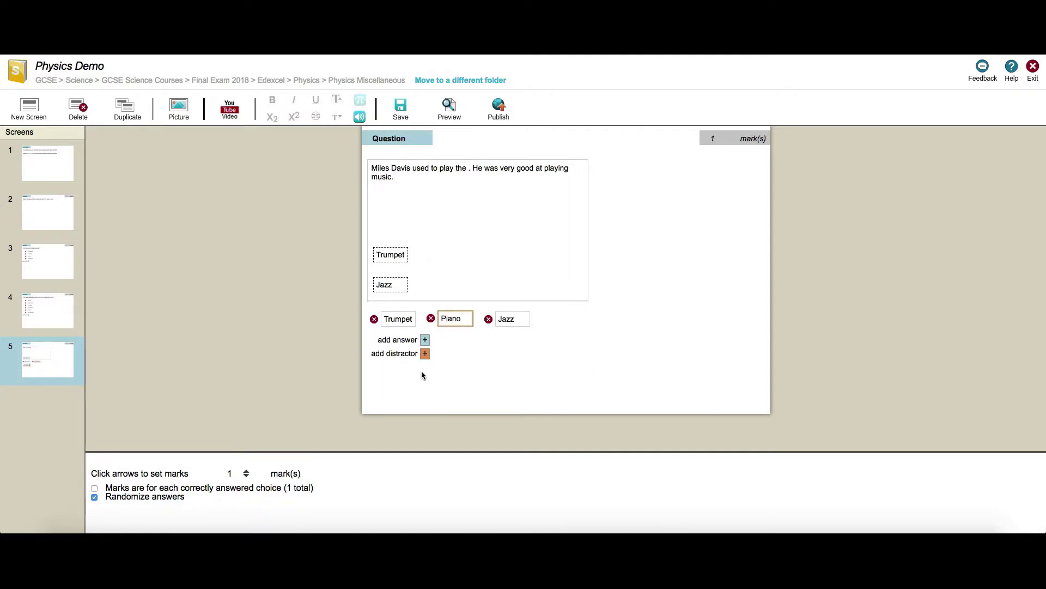
click(424, 355)
click(417, 343)
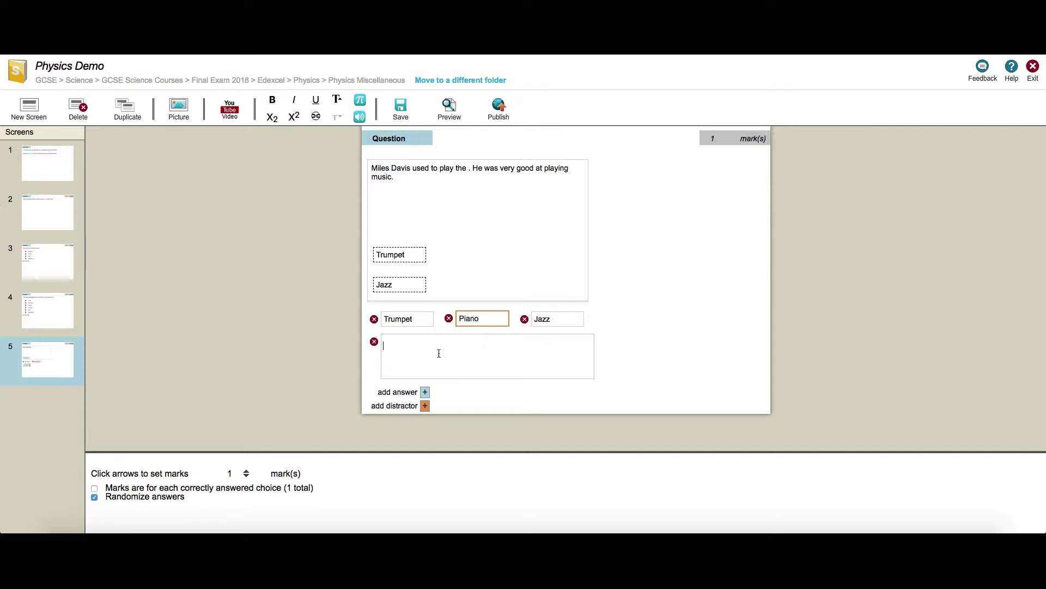
text(Orchestral)
click(645, 346)
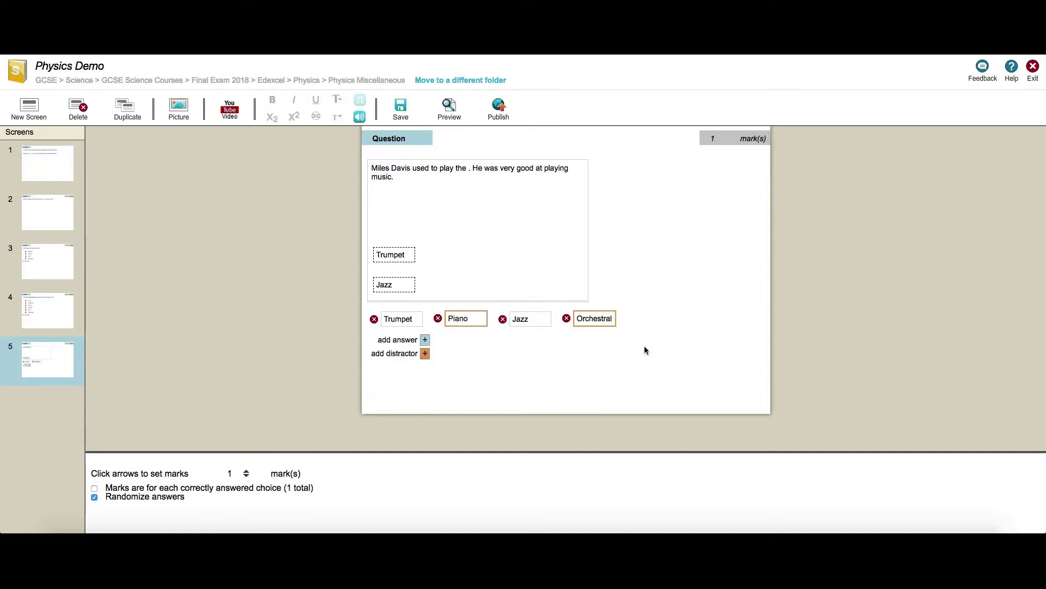
Step: Drop Trumpet into the gap after 'play the' and Jazz before 'music'
click(386, 256)
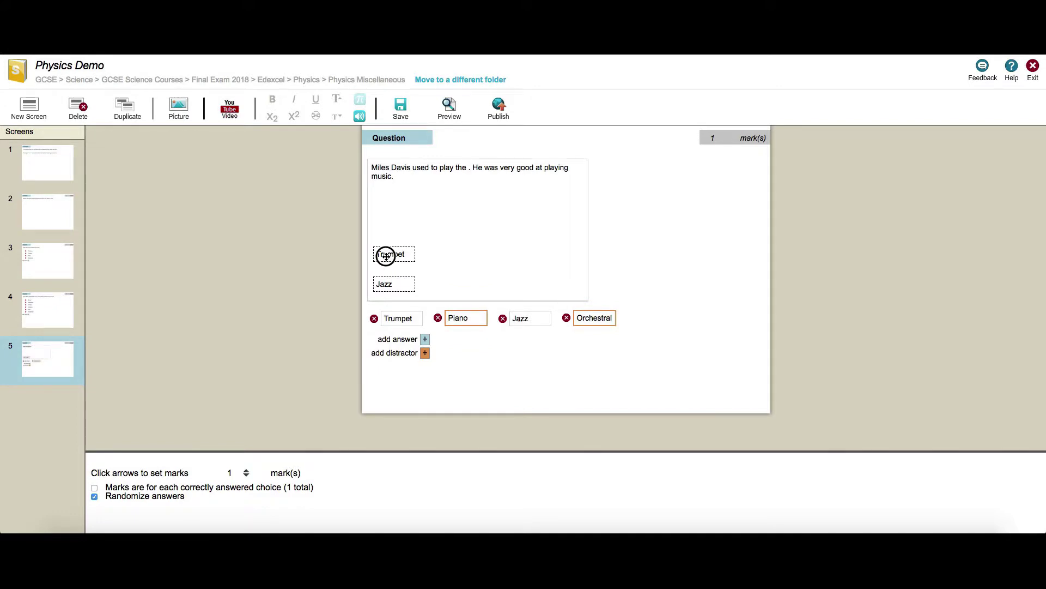
drag(386, 256, 464, 169)
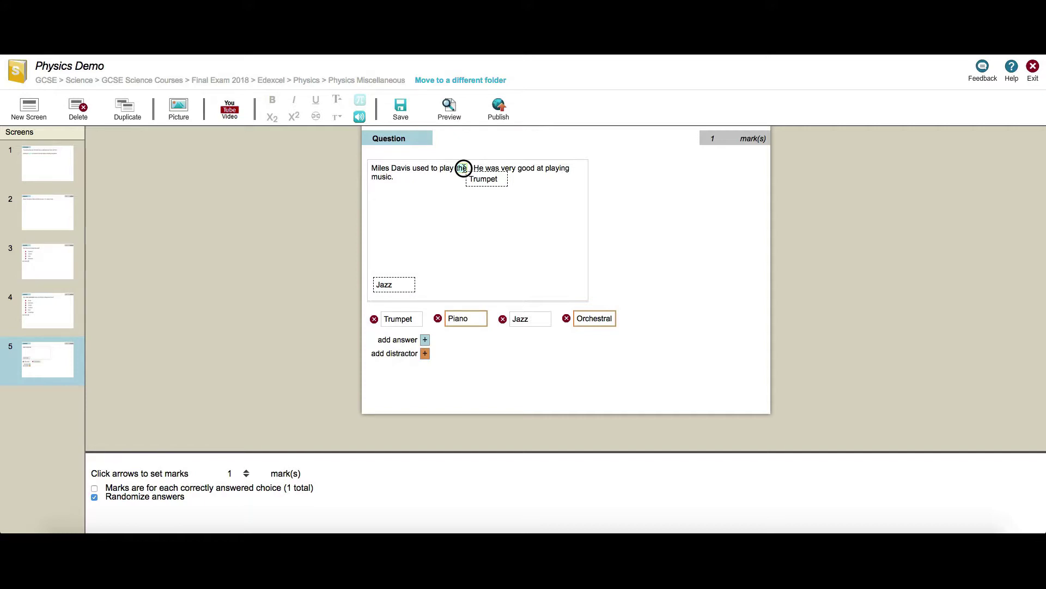
drag(463, 169, 464, 168)
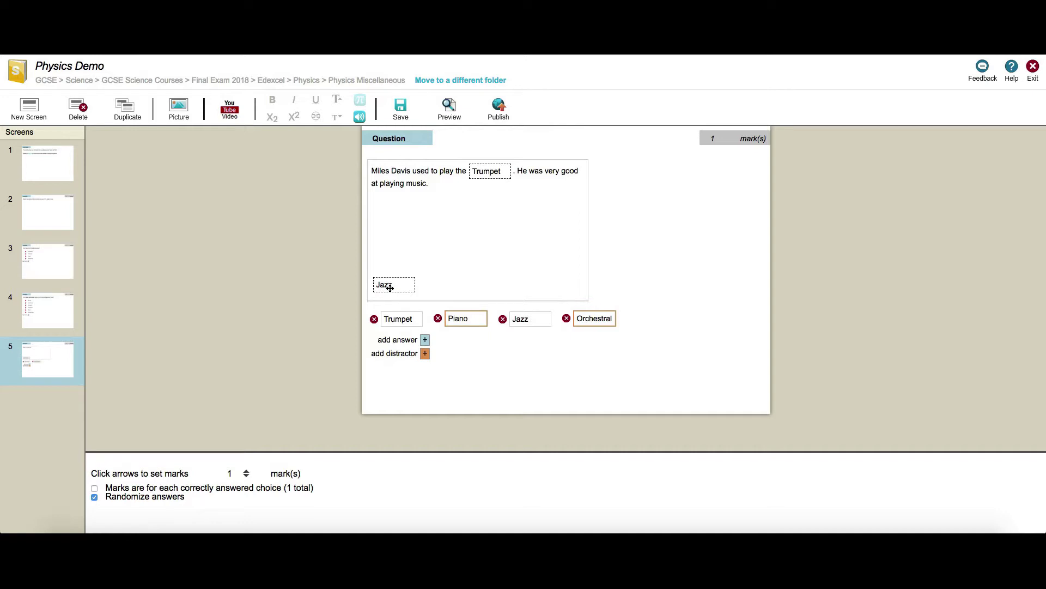
drag(394, 295, 393, 183)
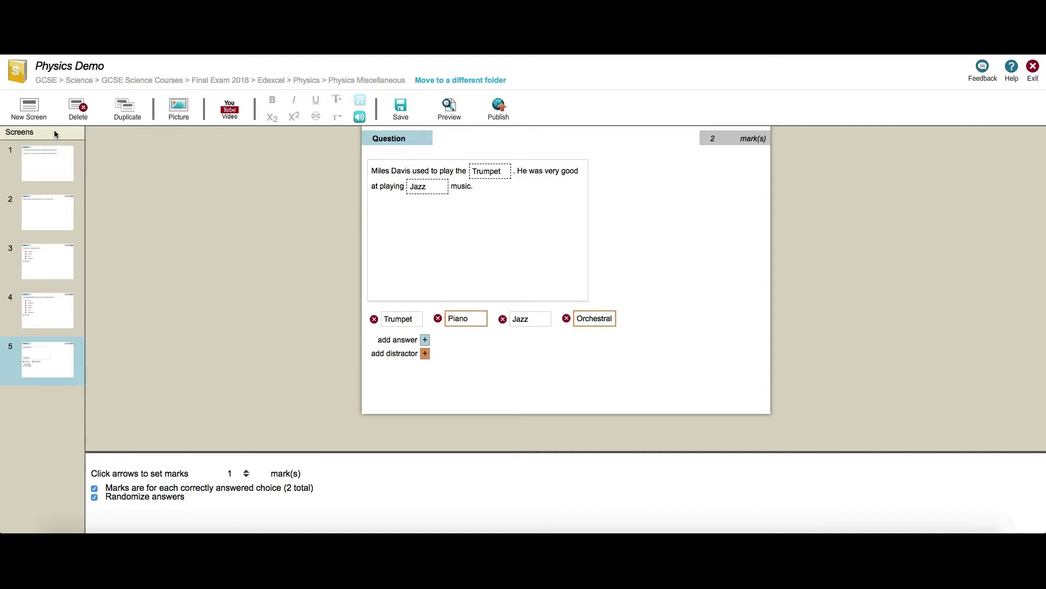
Step: Create drag-and-drop screen 6 with the prompt 'Please label this diagram:' and blank lines below
click(30, 109)
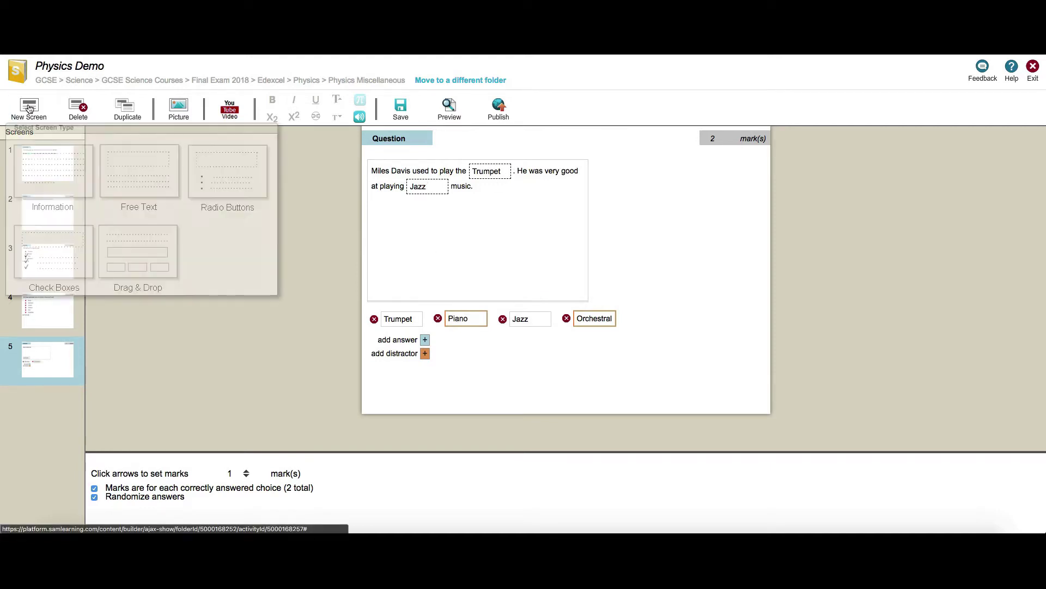
click(147, 264)
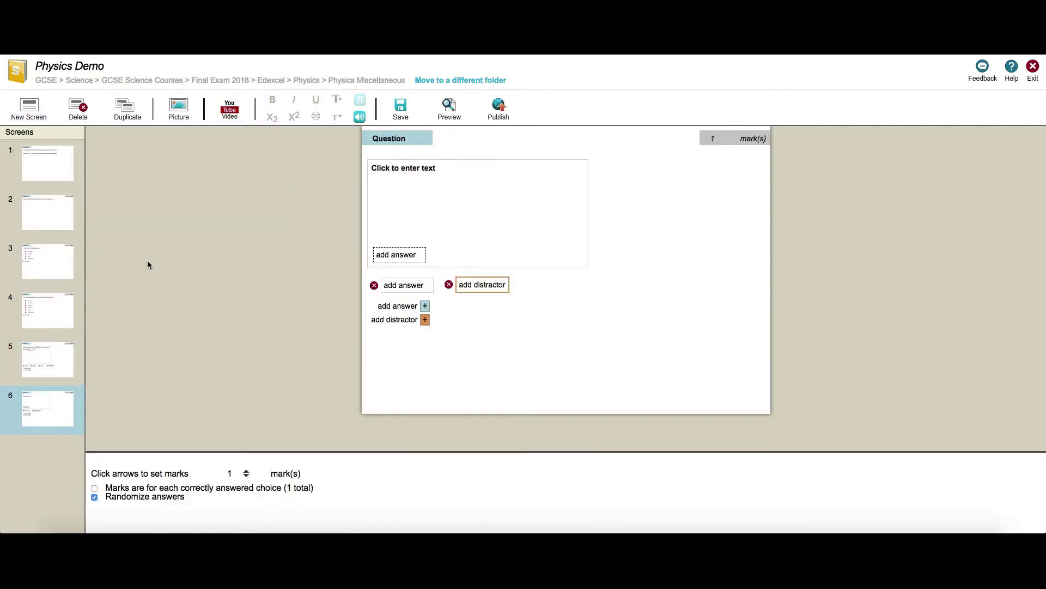
click(412, 168)
click(400, 173)
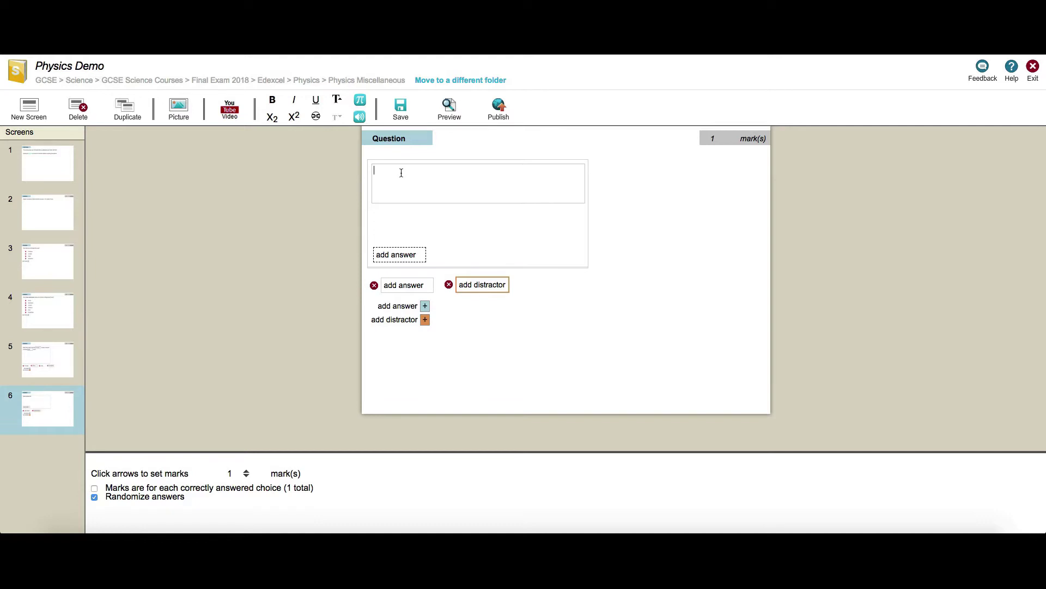
text(Please label this diagram:)
key(Return)
key(Return)
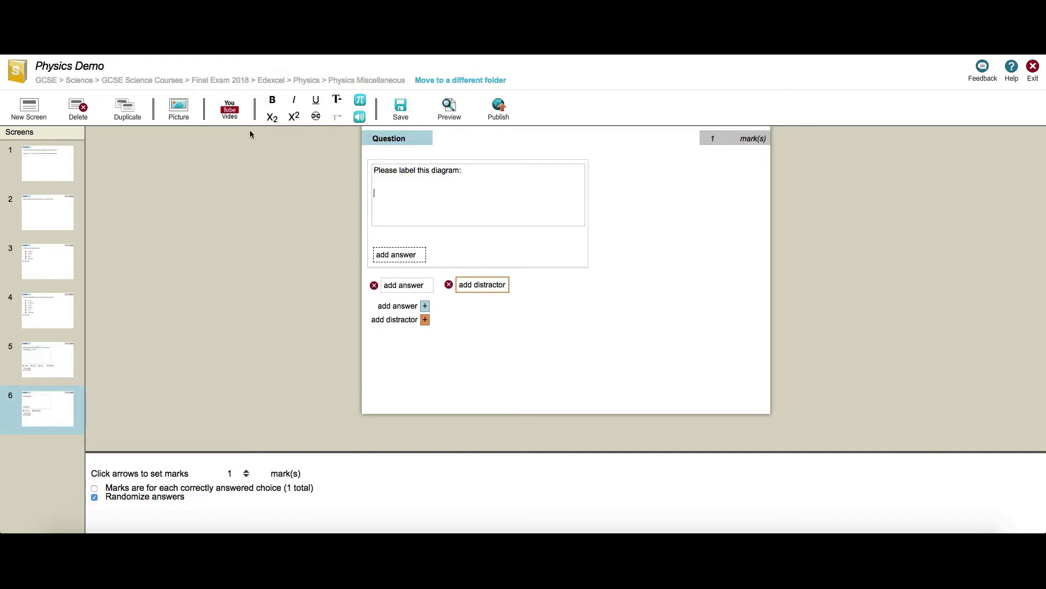
click(182, 110)
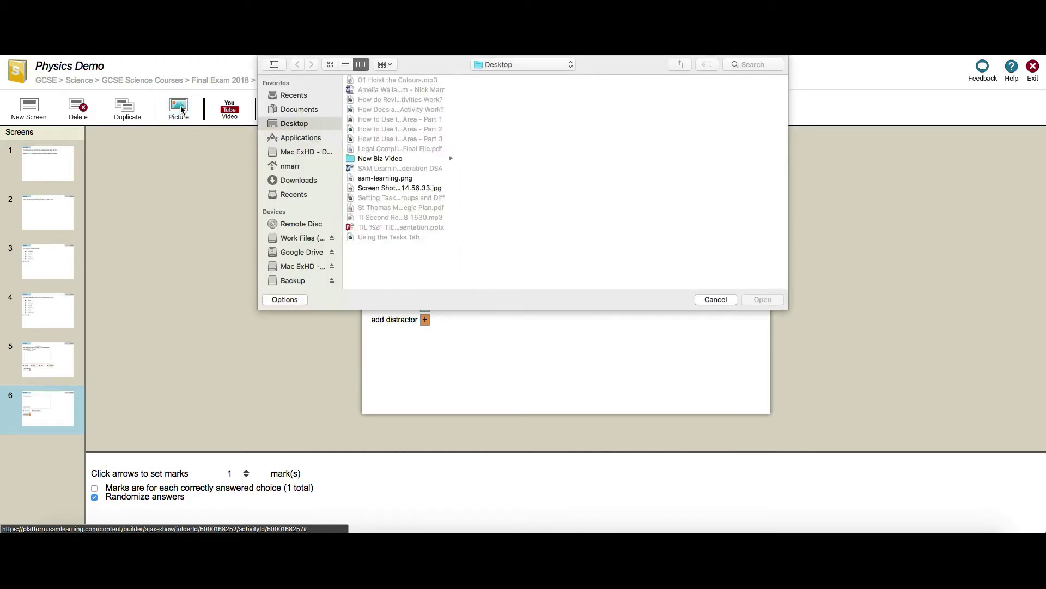
Step: Insert the animal-costume diagram image with 1 hr, 5 hrs and 10 hrs captions under the prompt
double_click(392, 190)
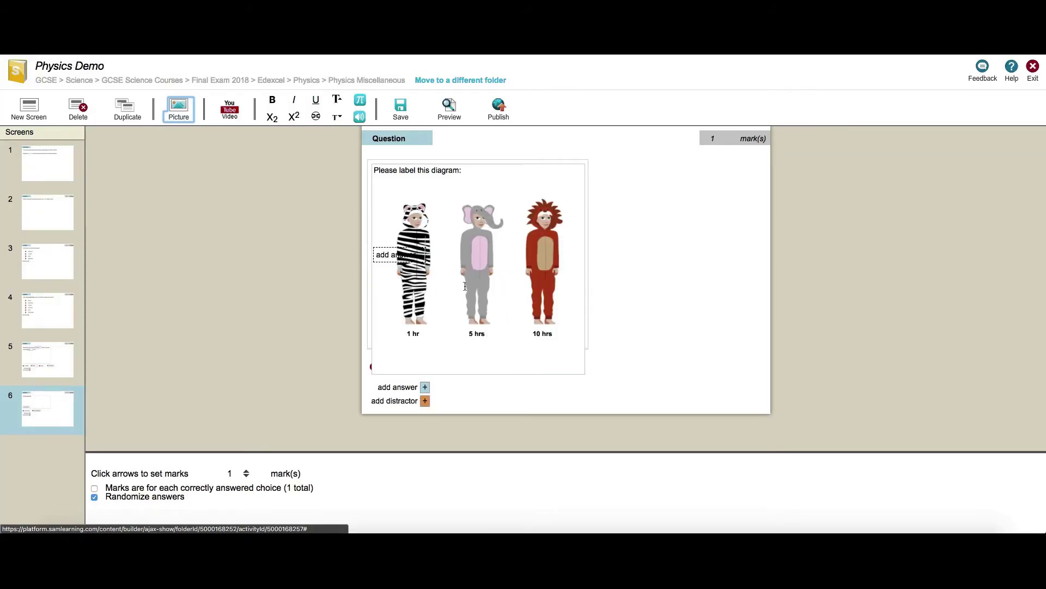
click(626, 382)
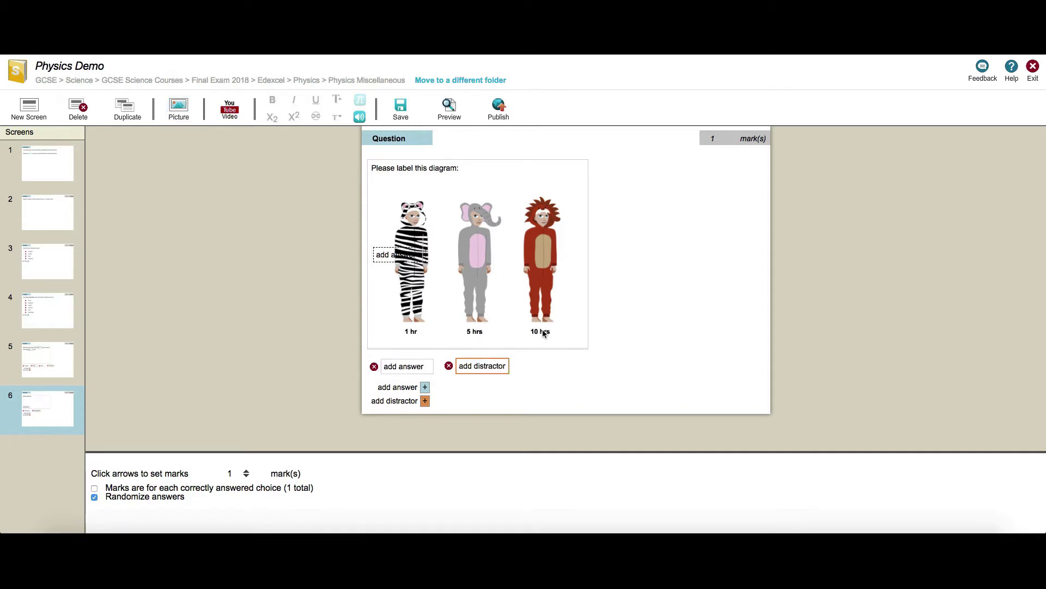
click(409, 368)
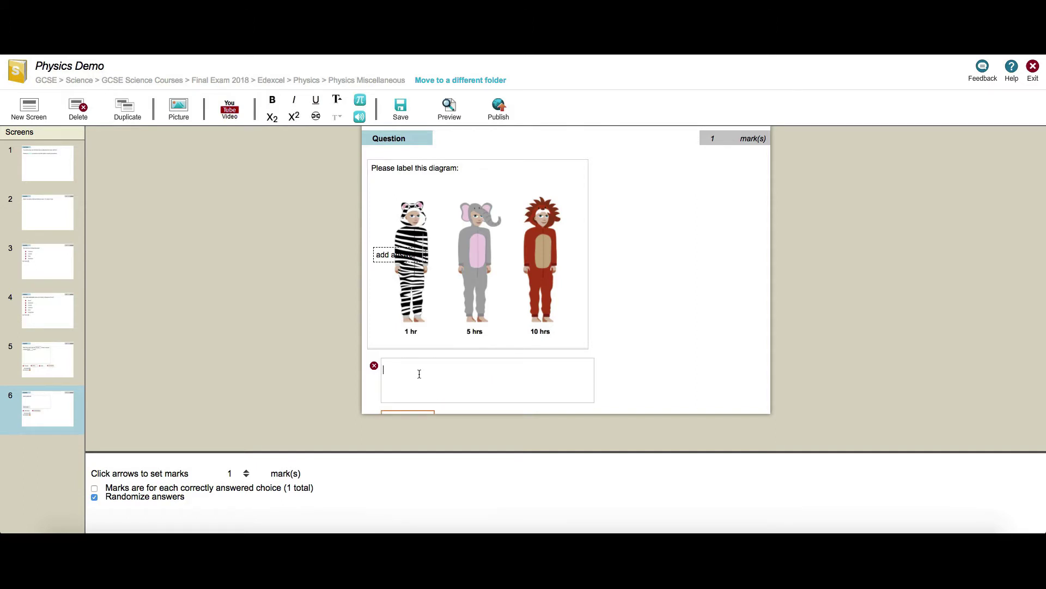
Step: Enter Zebra, Elephant and Lion as the diagram answers and delete the unused distractor
text(Zebra)
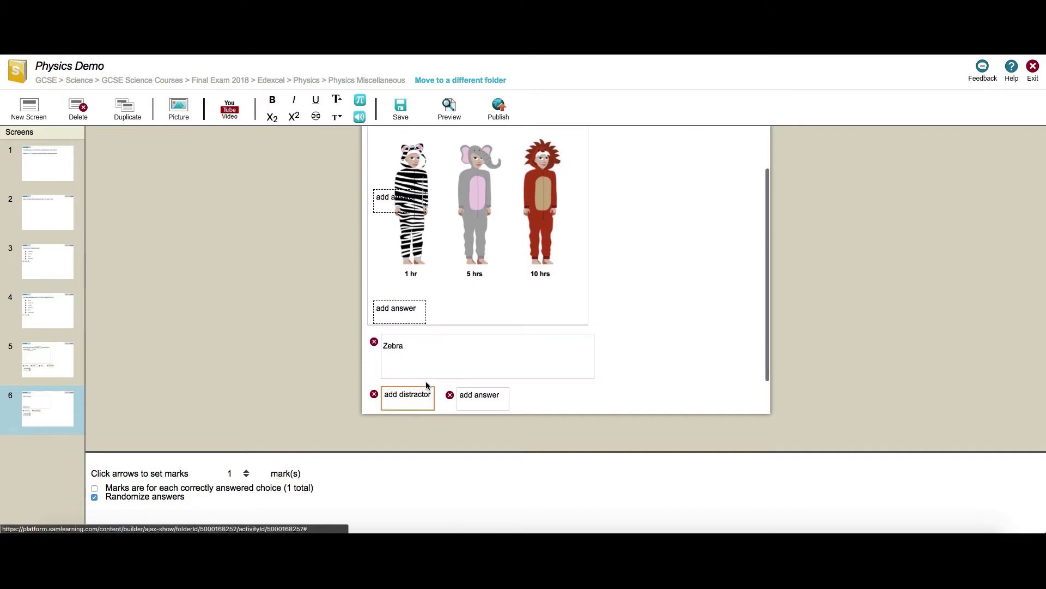
click(472, 395)
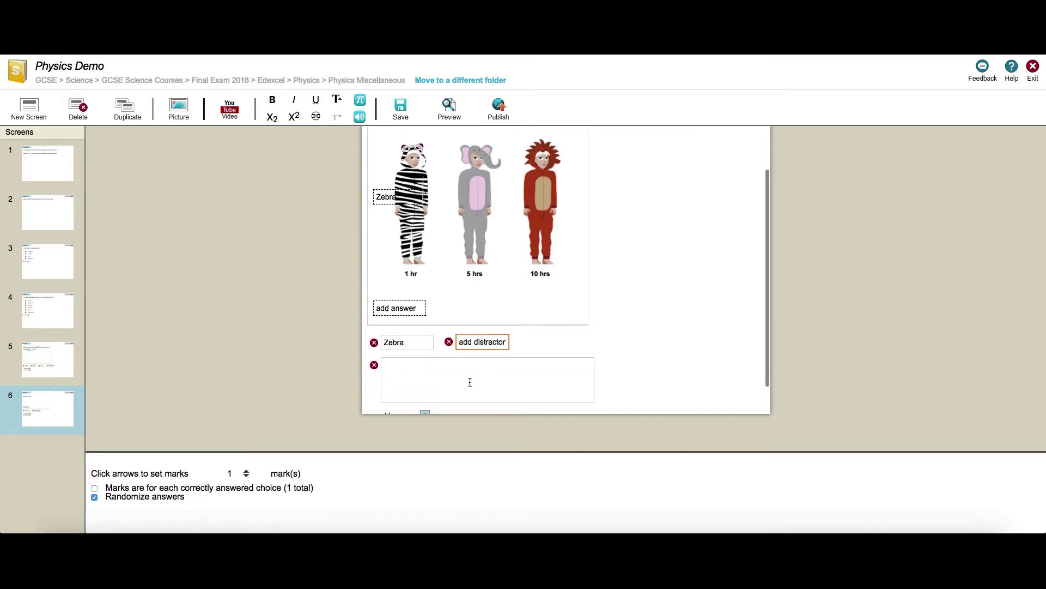
text(Elephant)
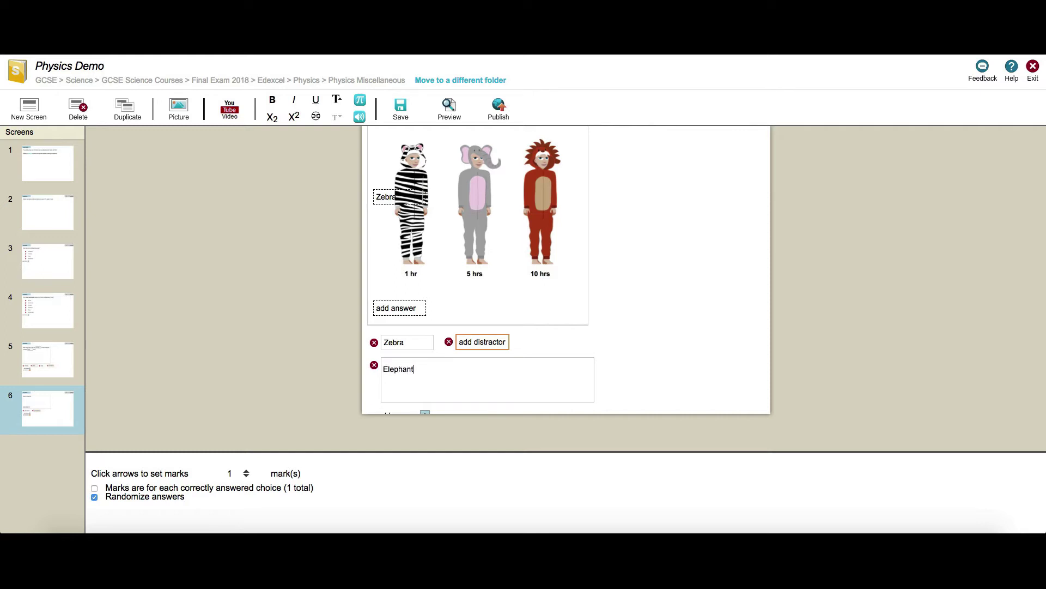
click(620, 373)
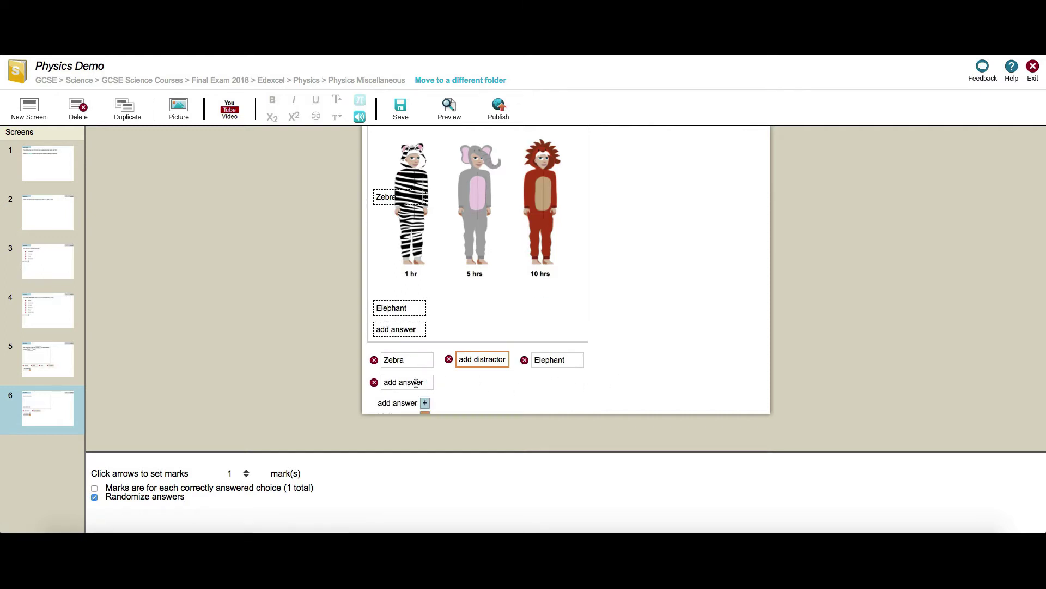
click(396, 382)
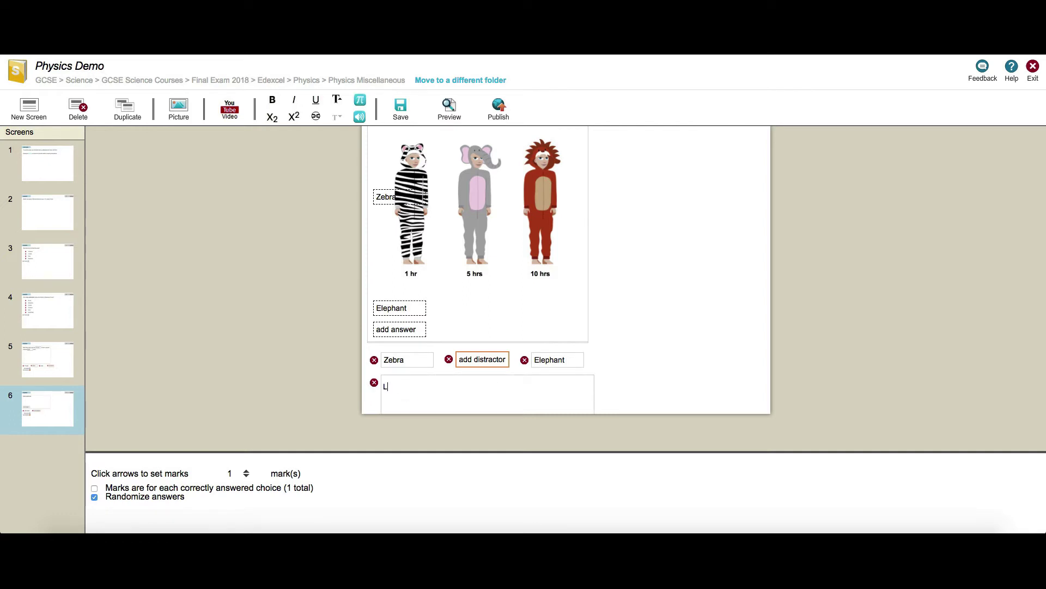
click(633, 354)
scroll(567, 359, down, 1)
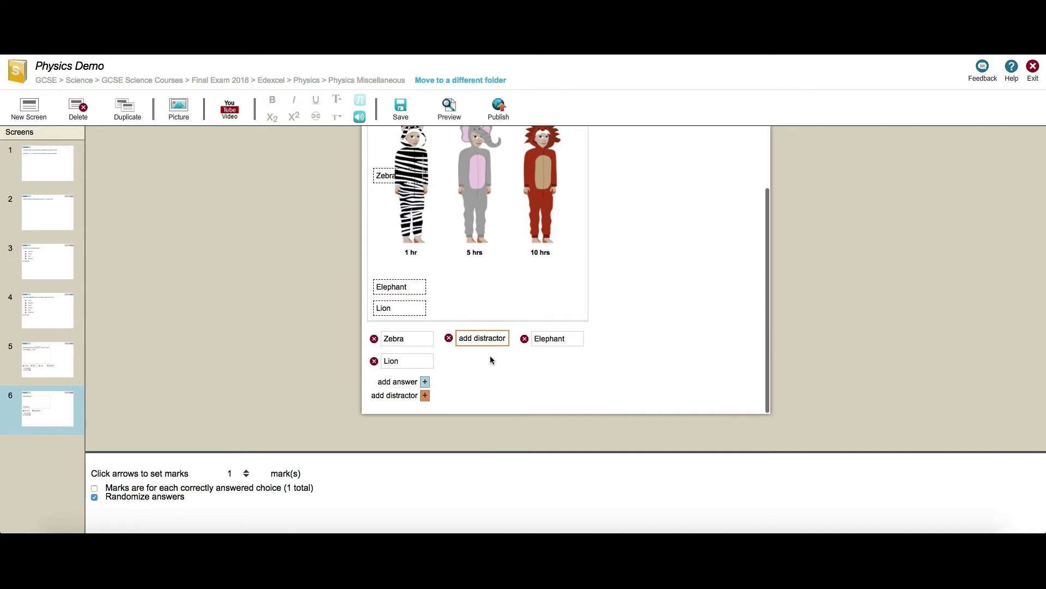
click(449, 339)
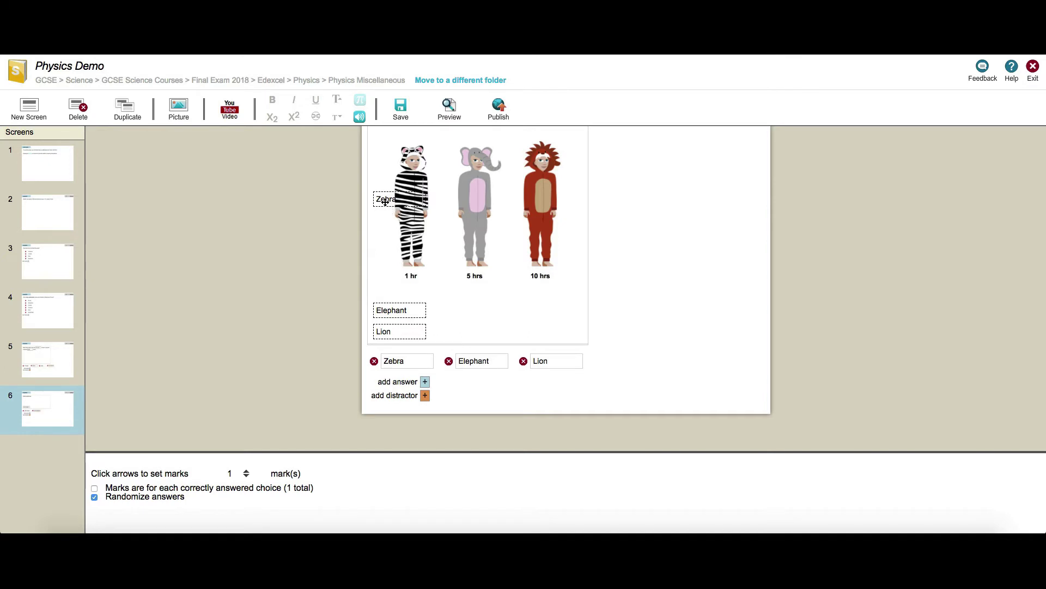
Step: Place the Zebra, Elephant and Lion zones under 1 hr, 5 hrs and 10 hrs, scoring each correct choice
drag(385, 200, 449, 281)
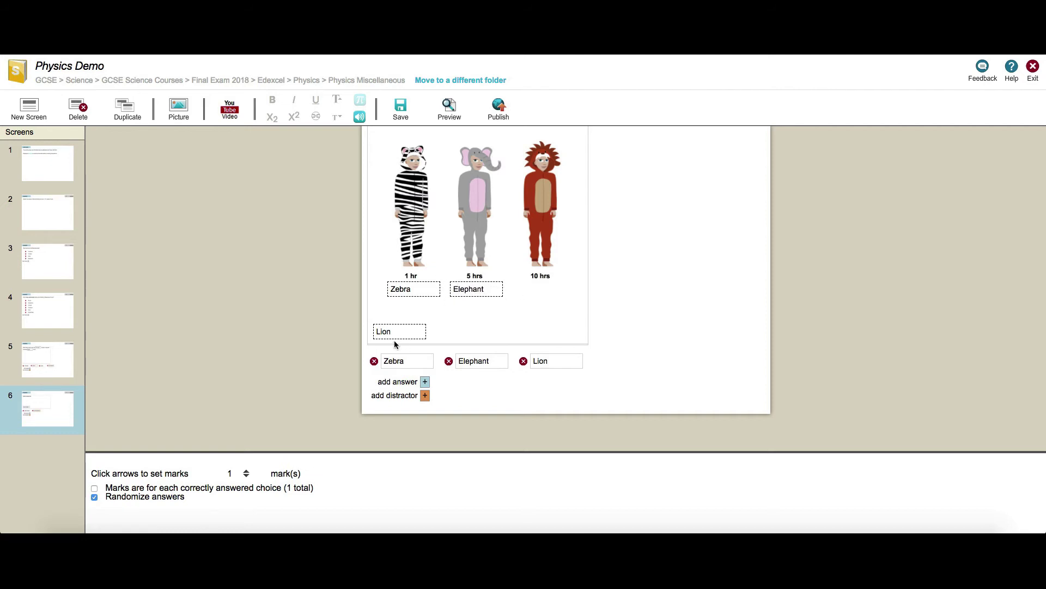
drag(393, 331, 518, 280)
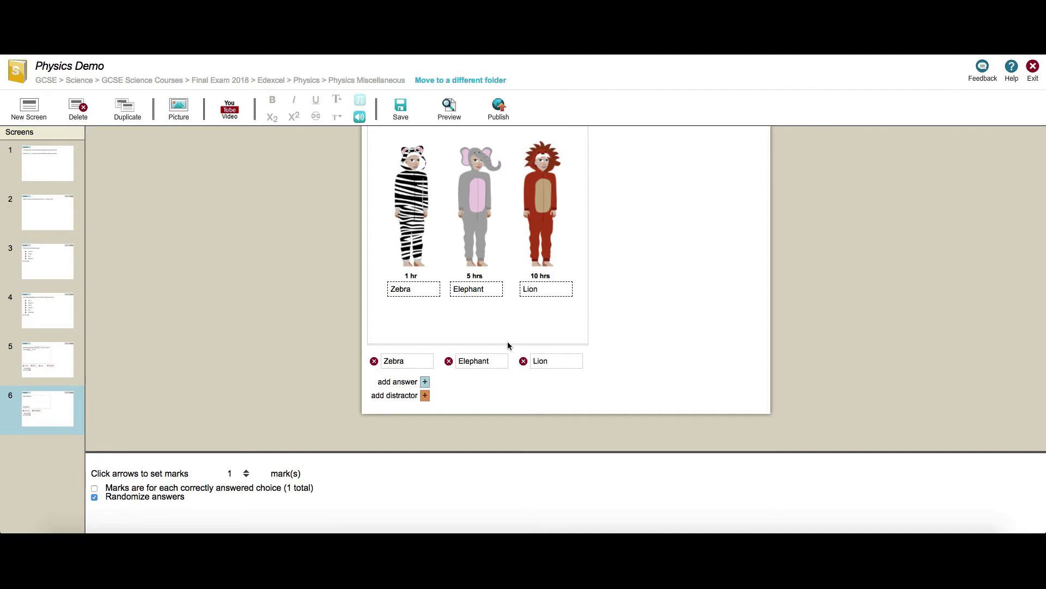
click(94, 489)
scroll(658, 337, up, 2)
scroll(657, 337, down, 2)
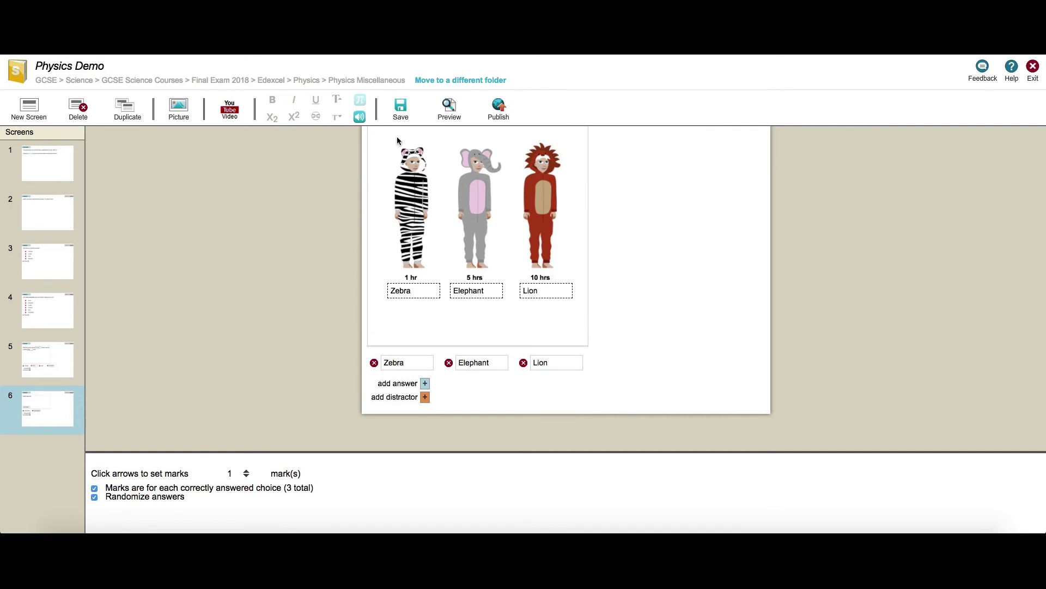
Step: Save the activity and preview it as a learner
click(401, 112)
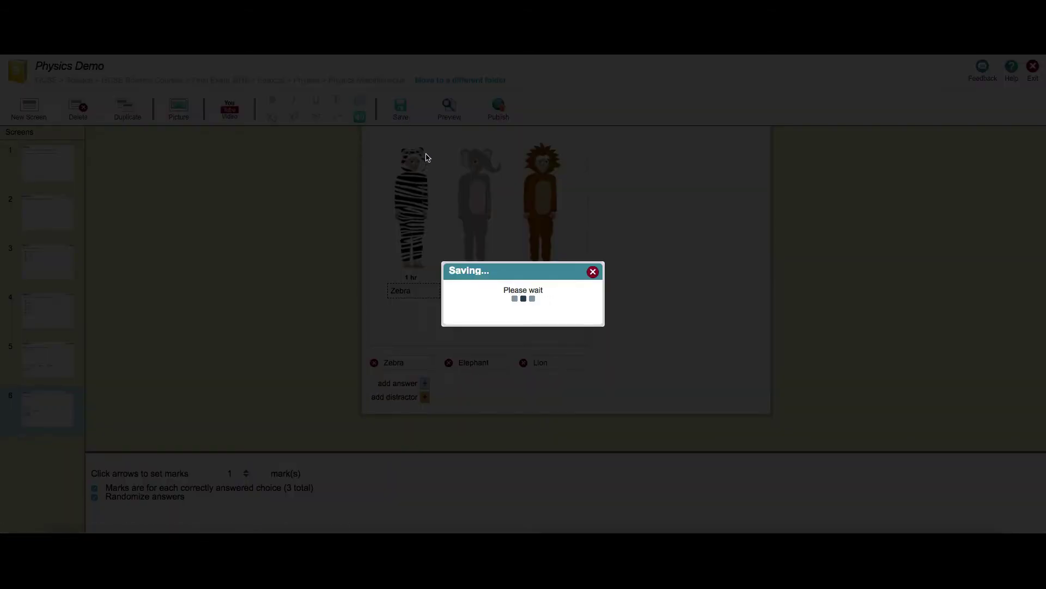
click(618, 103)
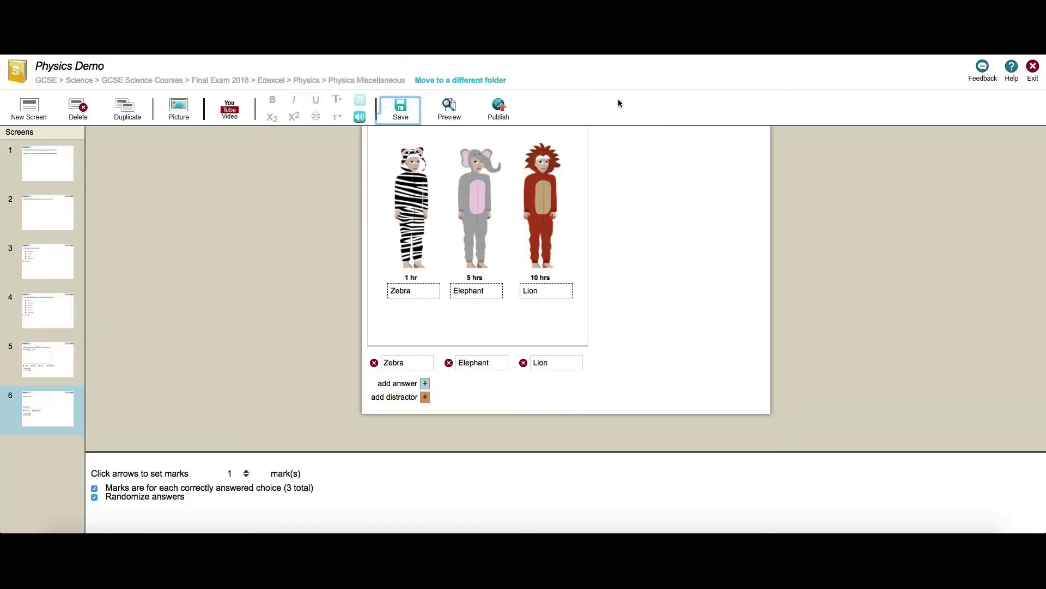
click(450, 110)
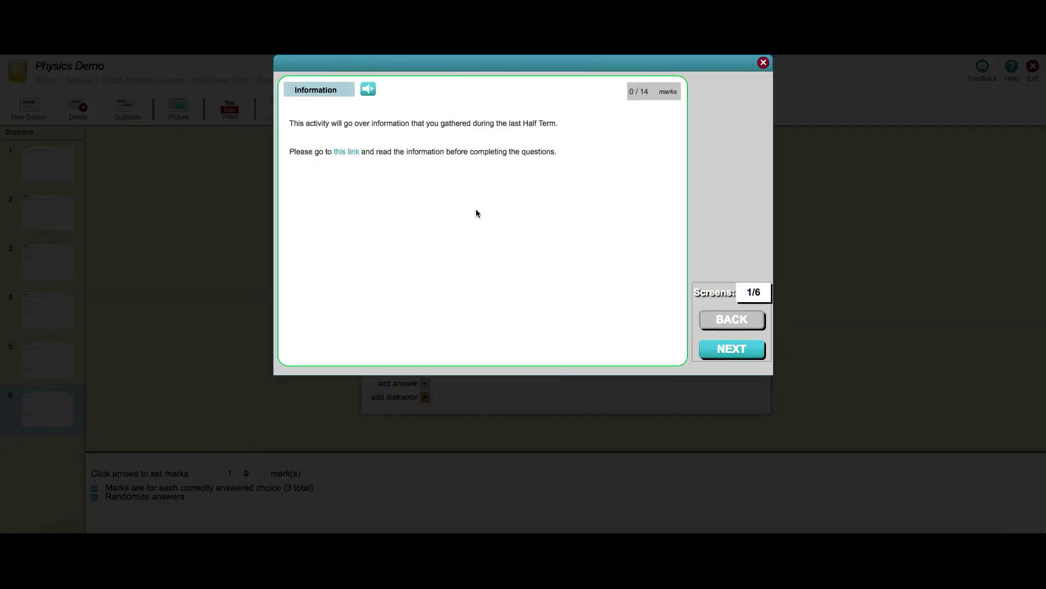
click(731, 351)
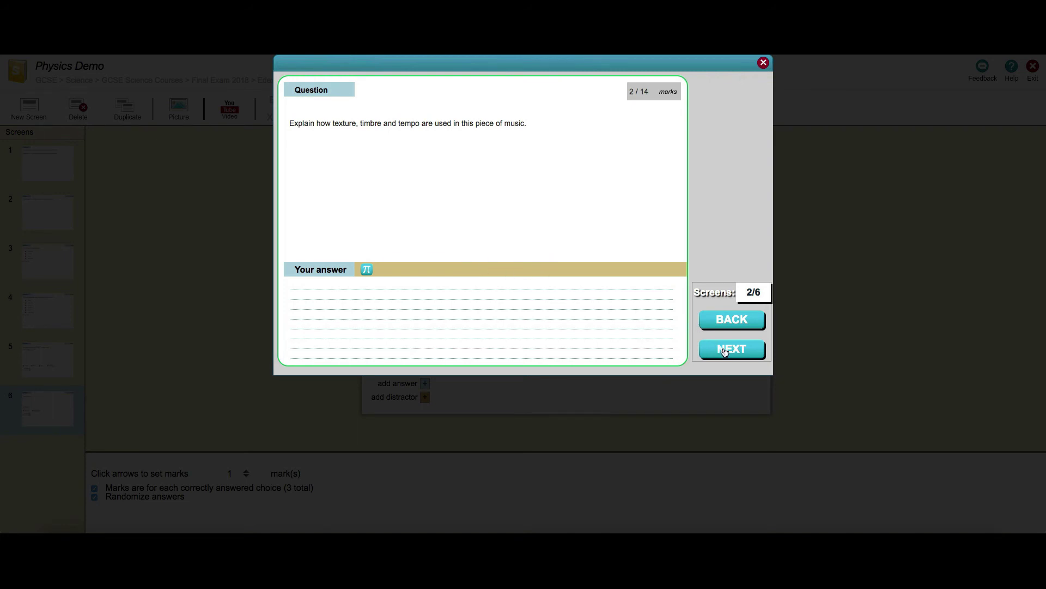
click(725, 352)
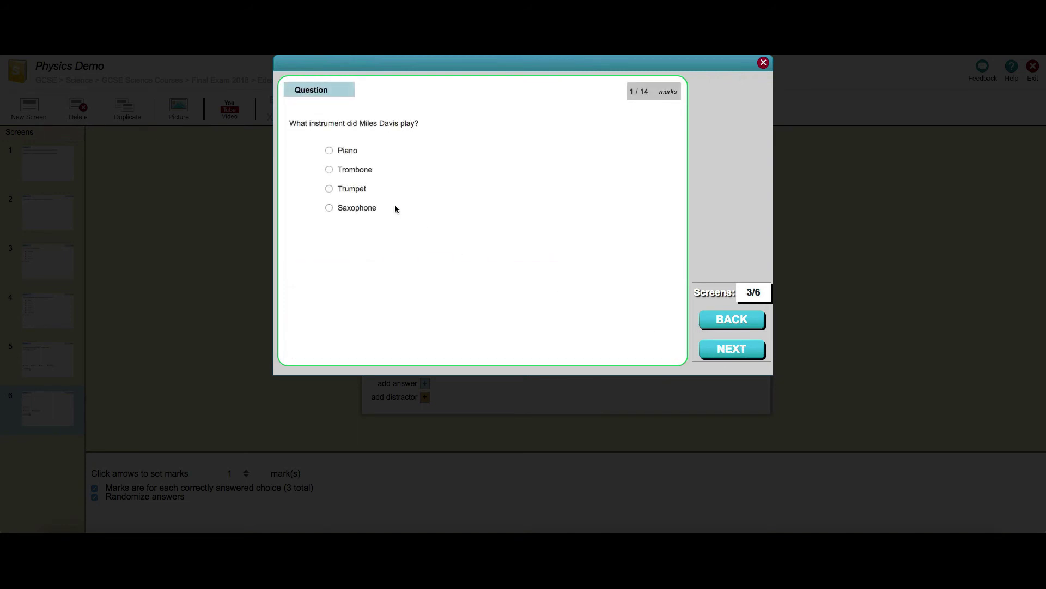
click(741, 350)
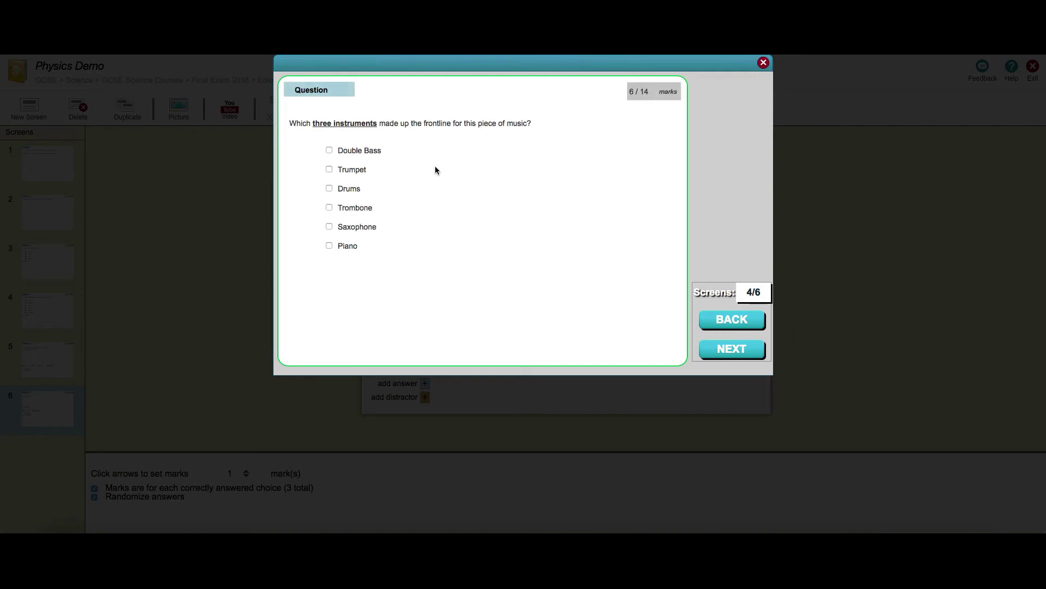
click(735, 351)
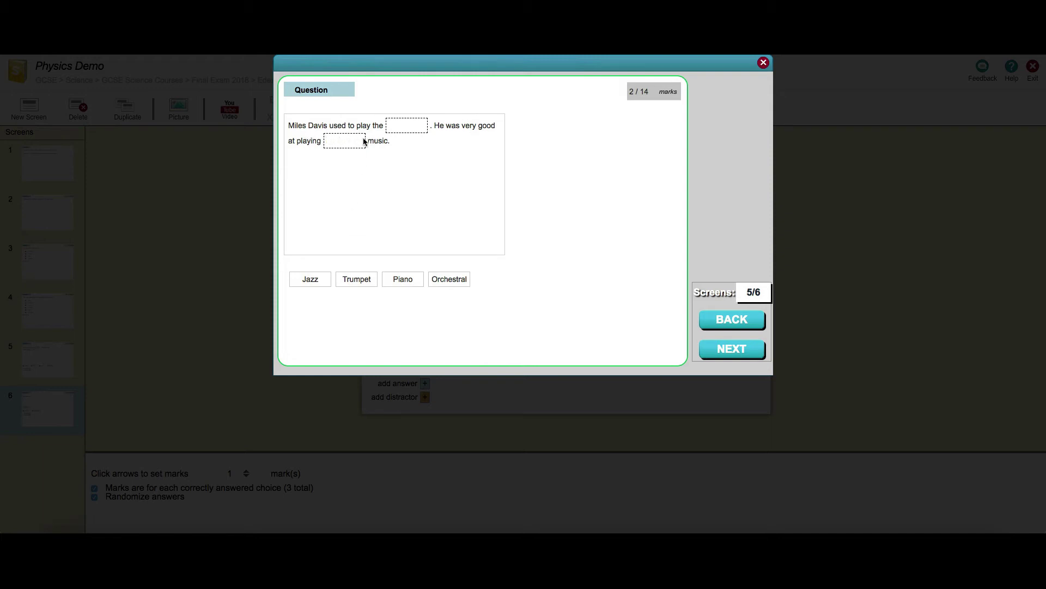
drag(311, 276, 344, 145)
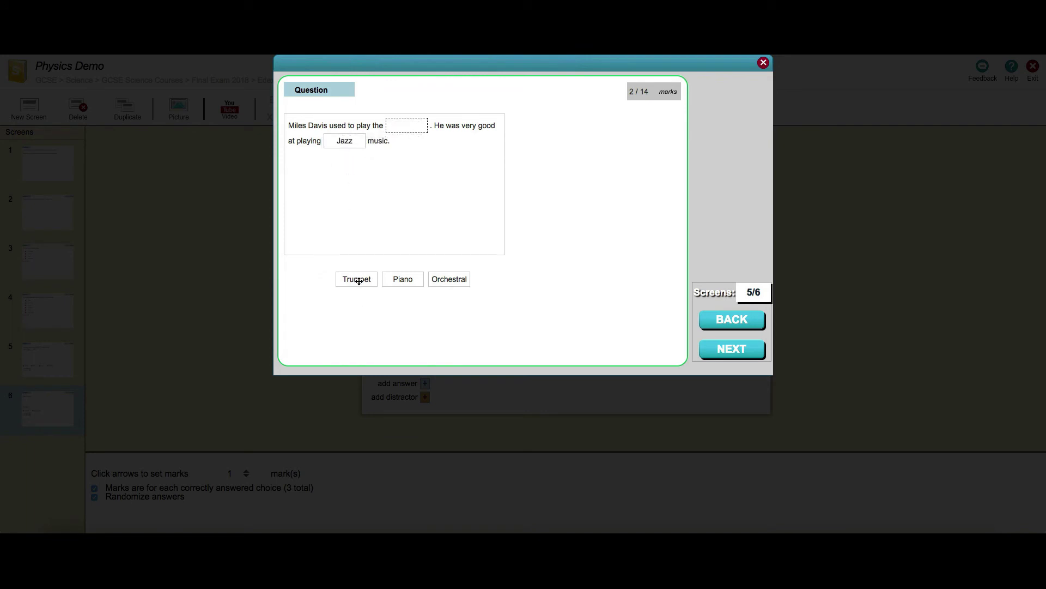
click(725, 351)
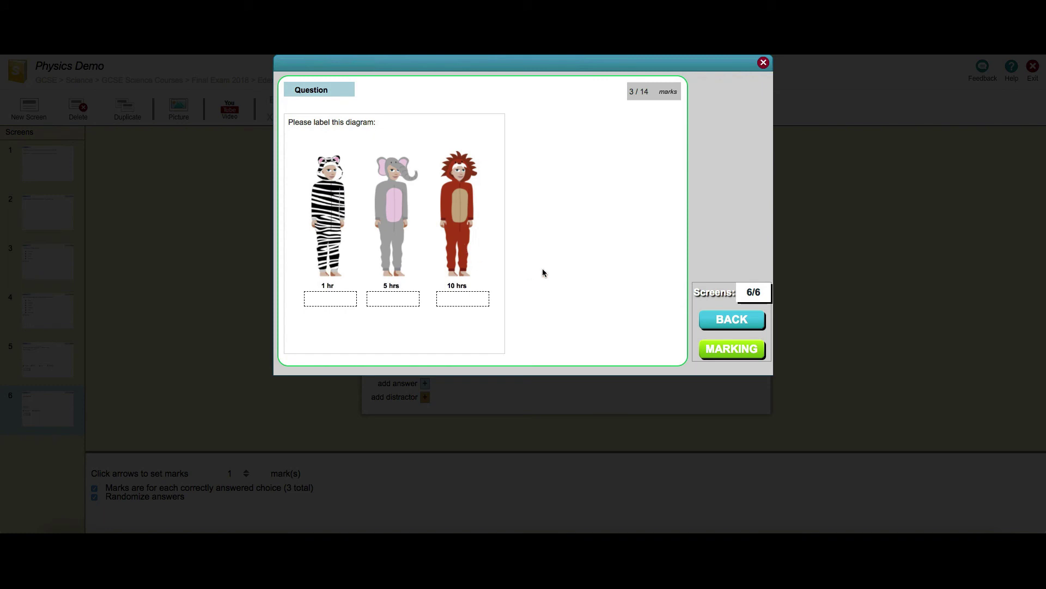
scroll(543, 273, down, 1)
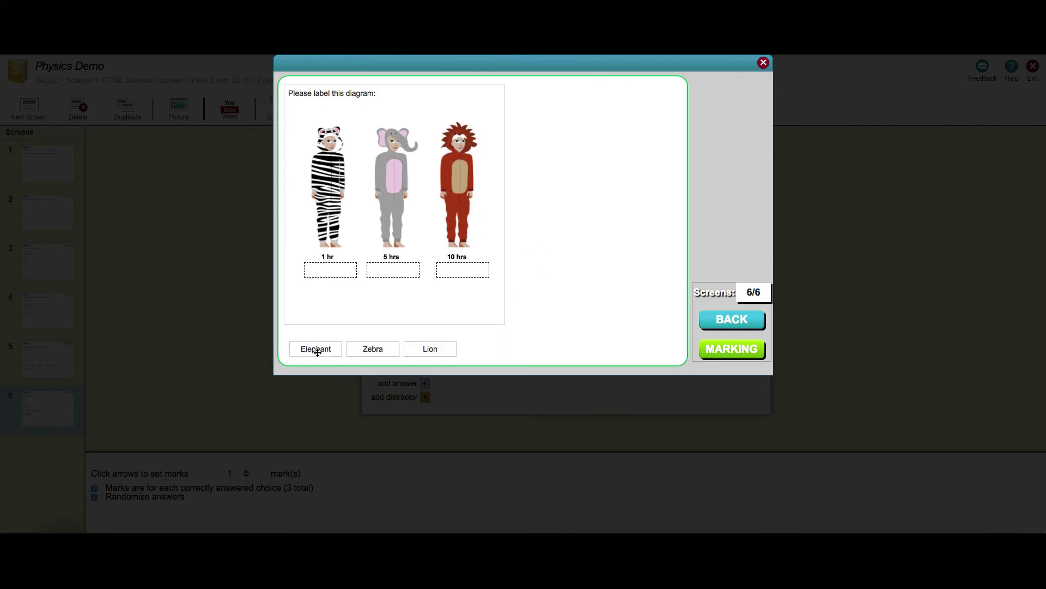
drag(318, 352, 398, 273)
drag(437, 350, 331, 270)
drag(364, 348, 329, 271)
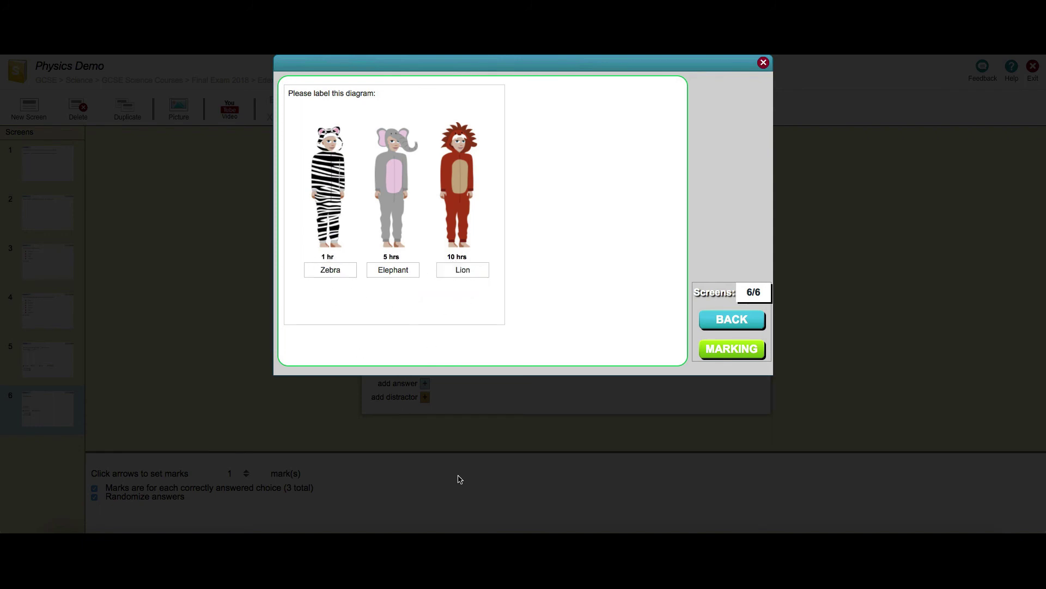
click(763, 63)
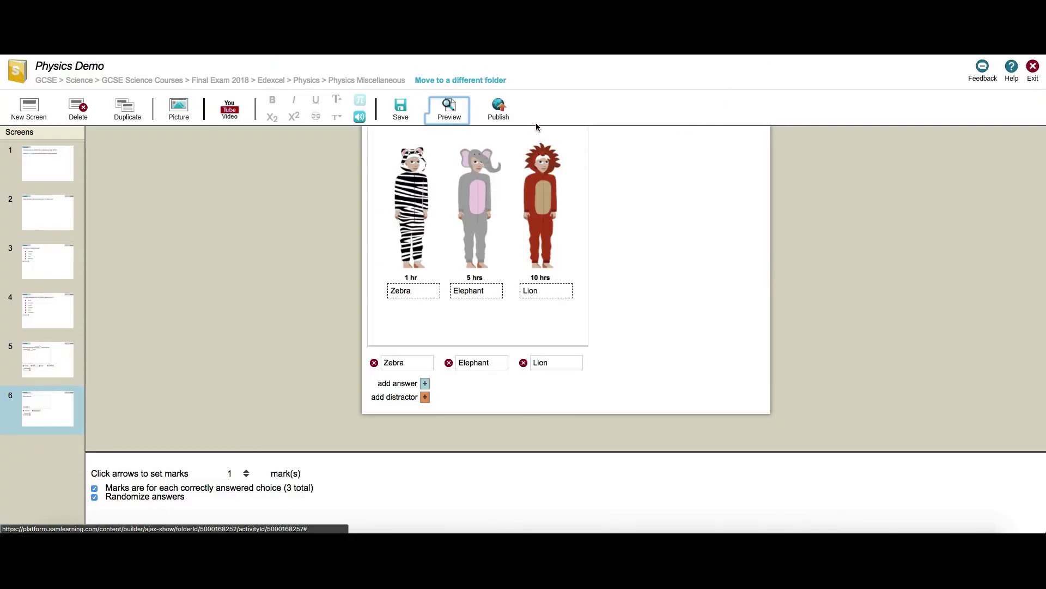